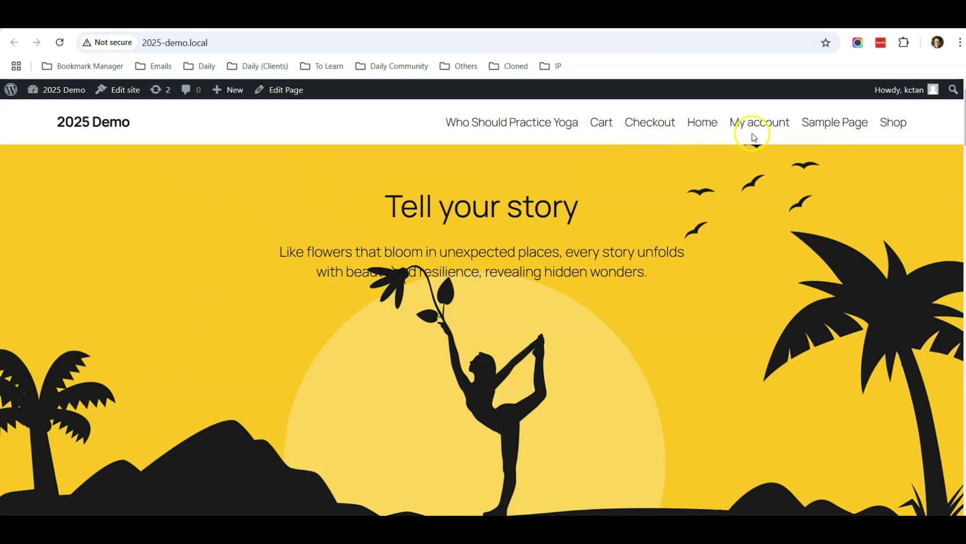
Look over the Who Should Practice Yoga post, then return to the site's home page.
{"action": "left_click", "coordinate": [497, 126]}
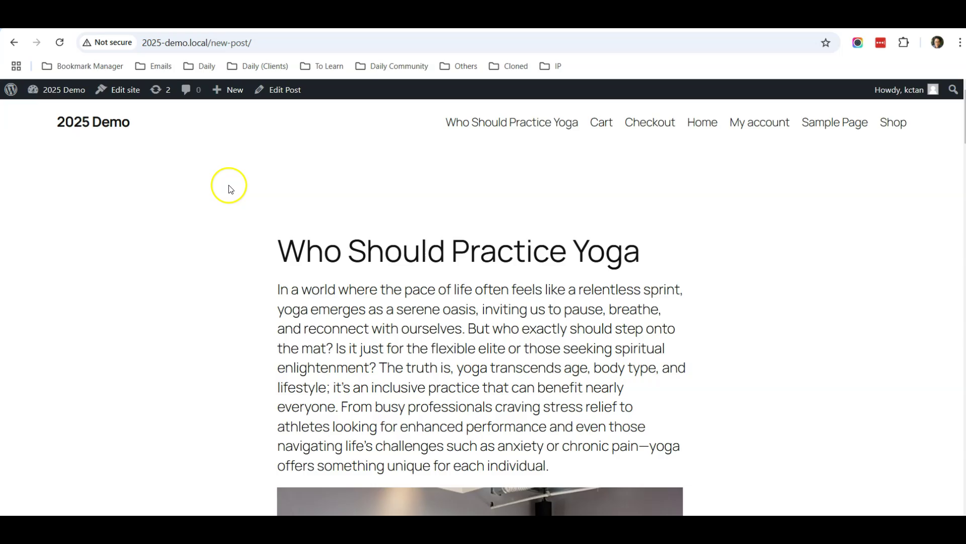
{"action": "scroll", "coordinate": [342, 237], "scroll_direction": "down", "scroll_amount": 1}
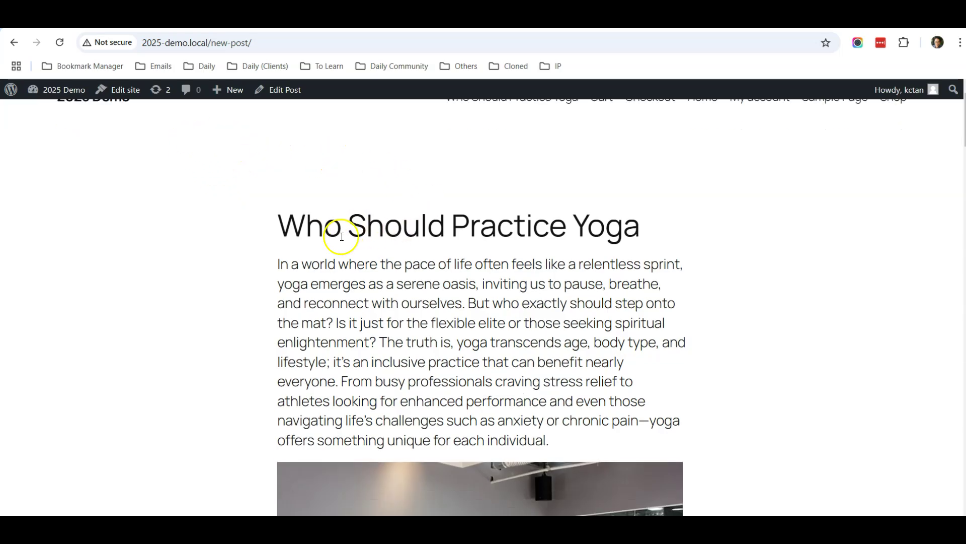
{"action": "scroll", "coordinate": [347, 224], "scroll_direction": "up", "scroll_amount": 1}
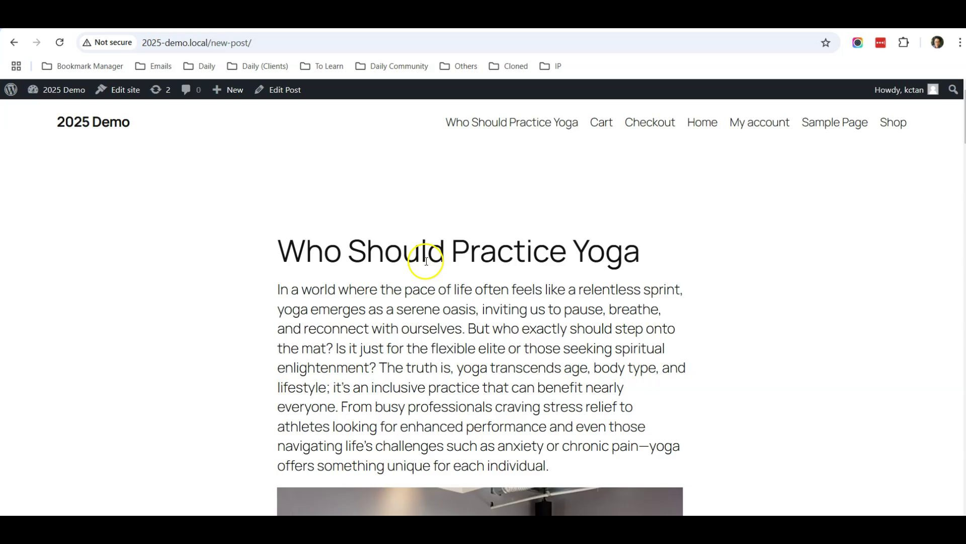
{"action": "scroll", "coordinate": [427, 261], "scroll_direction": "down", "scroll_amount": 3}
{"action": "scroll", "coordinate": [371, 222], "scroll_direction": "up", "scroll_amount": 3}
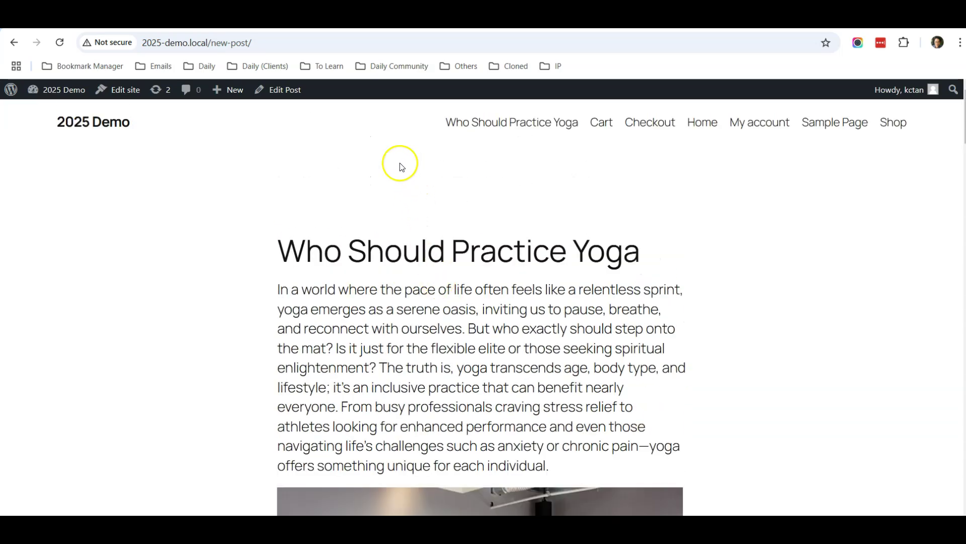
{"action": "left_click", "coordinate": [110, 121]}
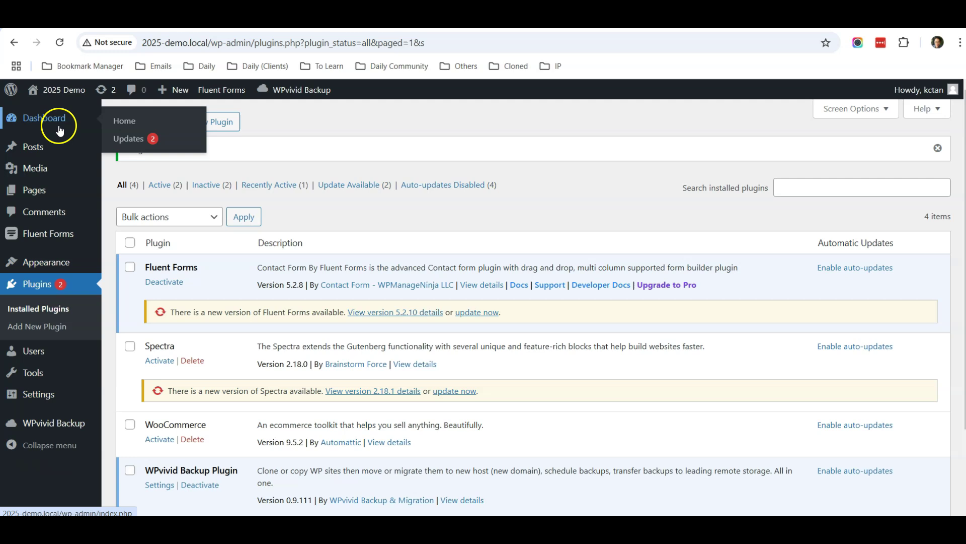
In the site editor's Patterns, filter to the Header template parts.
{"action": "mouse_move", "coordinate": [49, 201]}
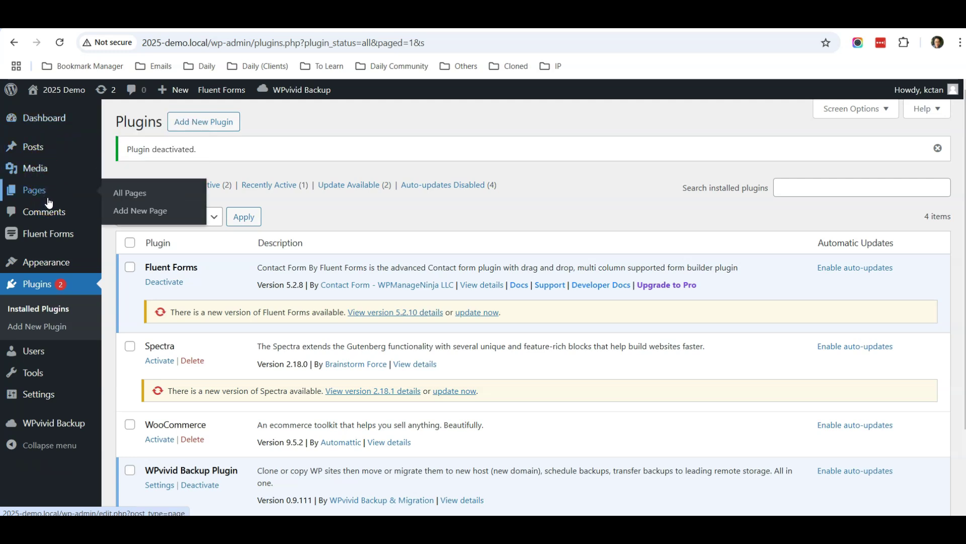
{"action": "mouse_move", "coordinate": [60, 259]}
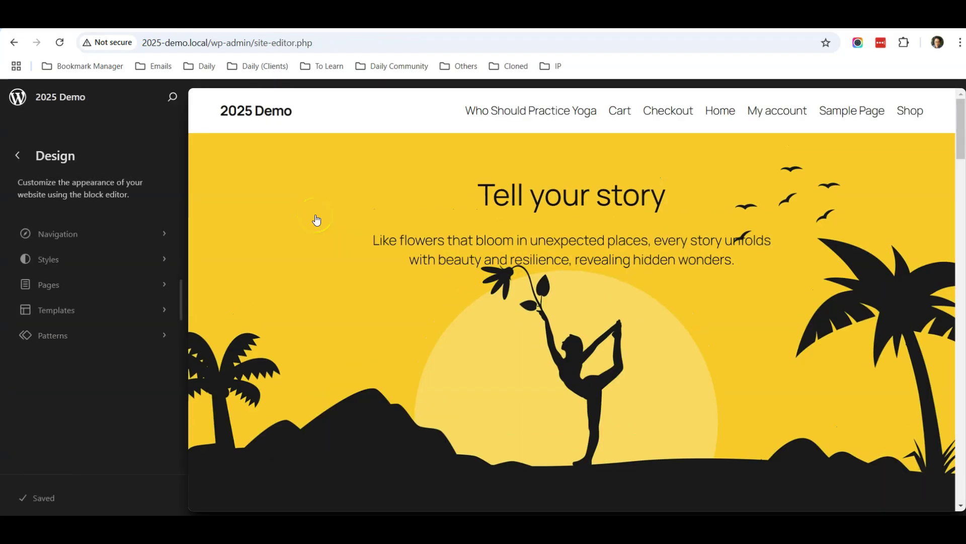
{"action": "left_click", "coordinate": [75, 334]}
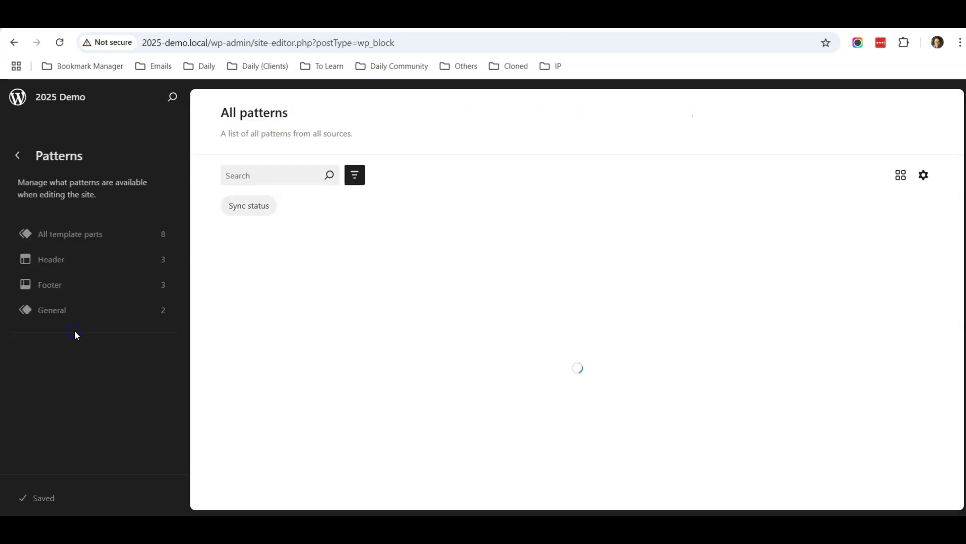
{"action": "left_click", "coordinate": [81, 267]}
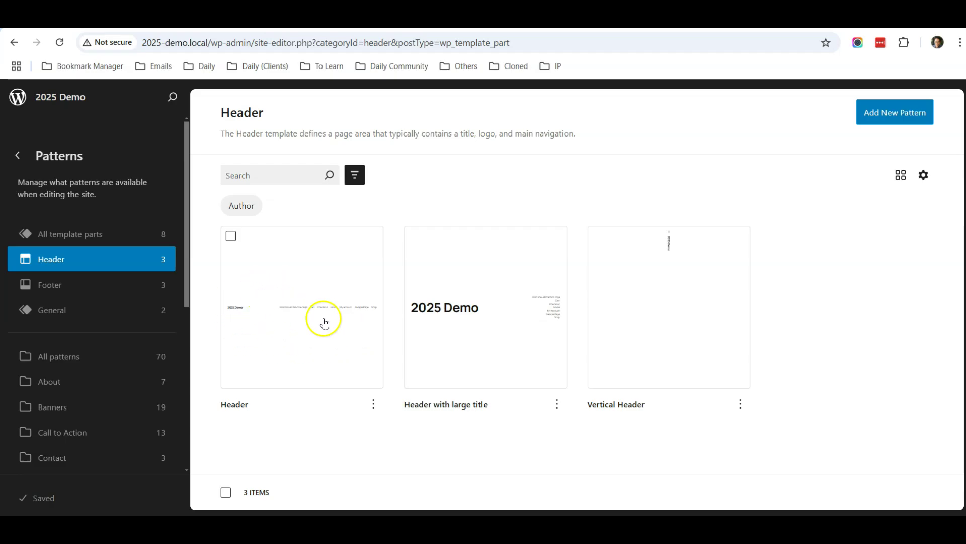
Duplicate the Header template part under the name 'Header for Blog'.
{"action": "left_click", "coordinate": [373, 407]}
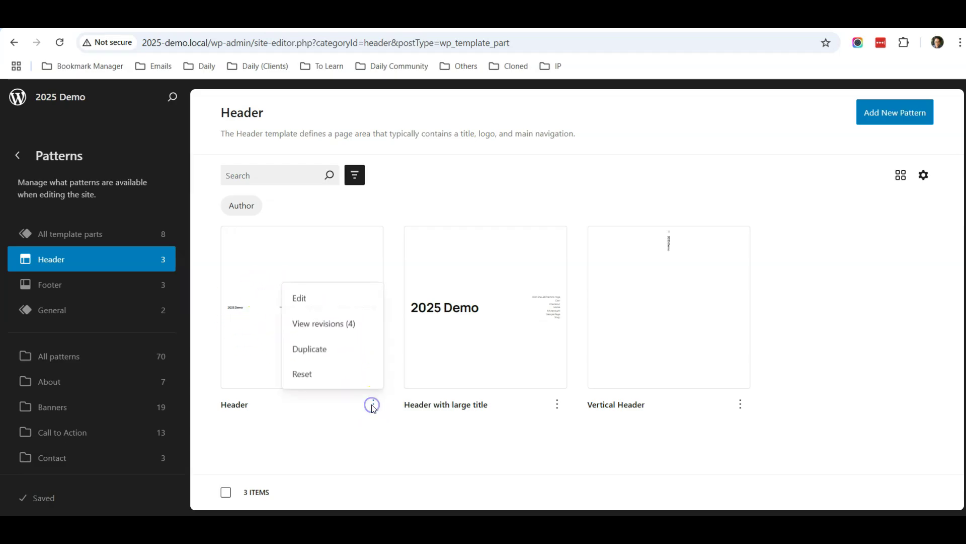
{"action": "left_click", "coordinate": [335, 350]}
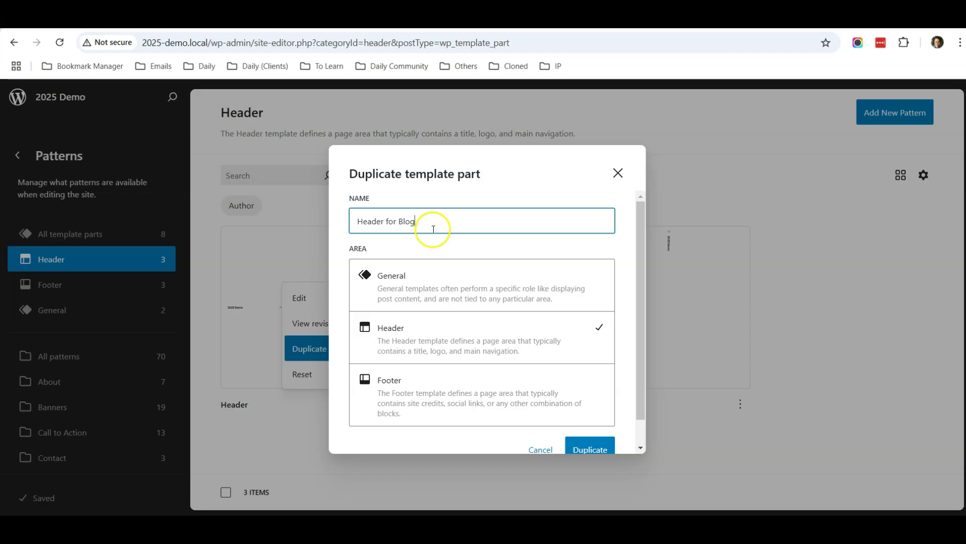
{"action": "scroll", "coordinate": [418, 236], "scroll_direction": "down", "scroll_amount": 1}
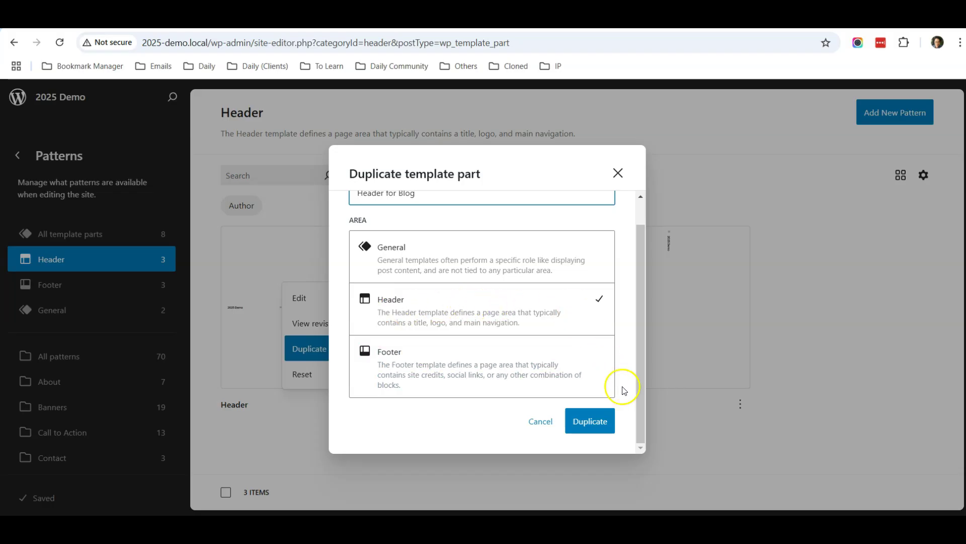
{"action": "left_click", "coordinate": [587, 425]}
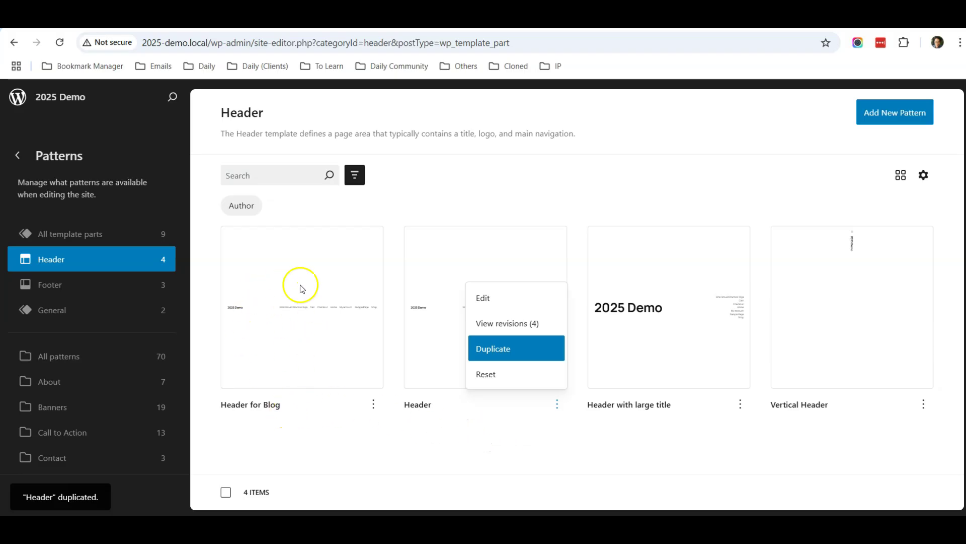
Edit the Header for Blog part and select its top-level group in List View.
{"action": "left_click", "coordinate": [600, 146]}
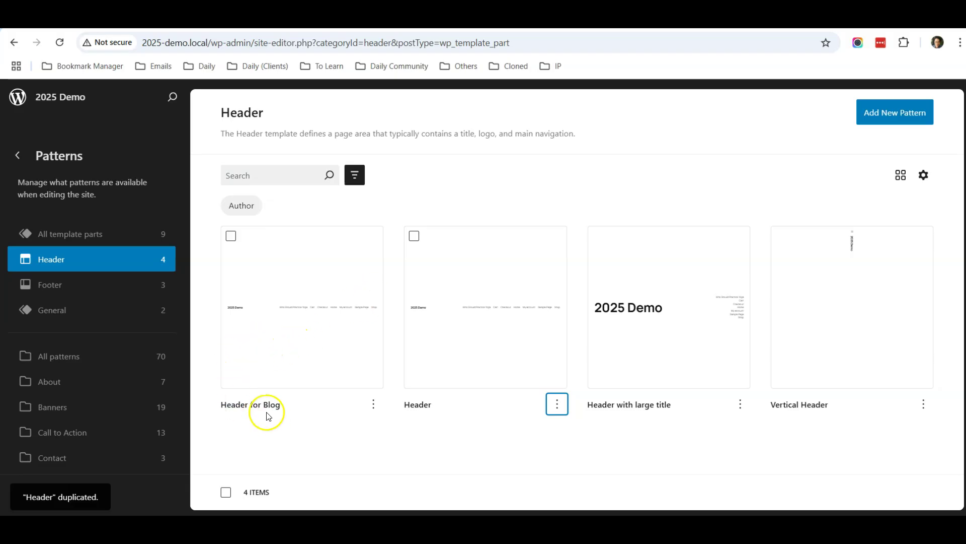
{"action": "left_click", "coordinate": [377, 407]}
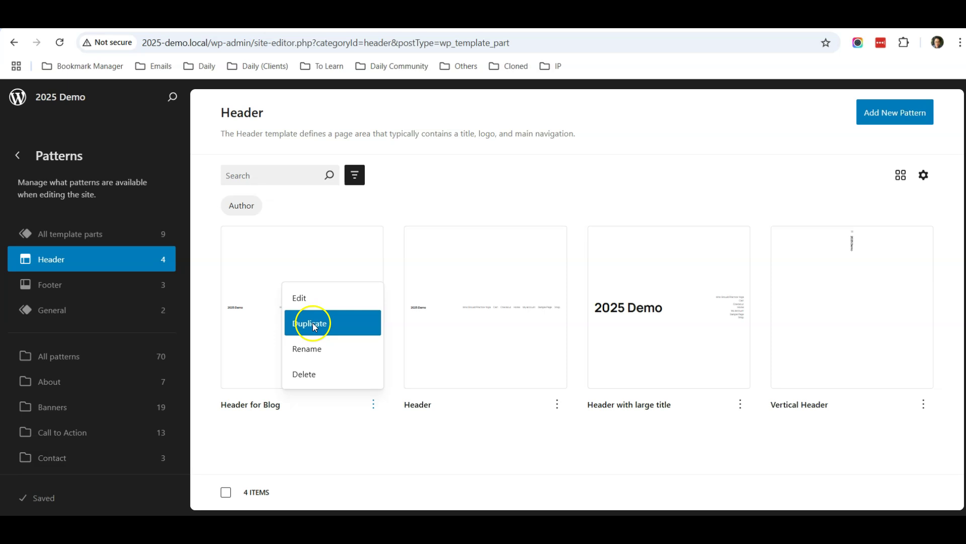
{"action": "left_click", "coordinate": [306, 298]}
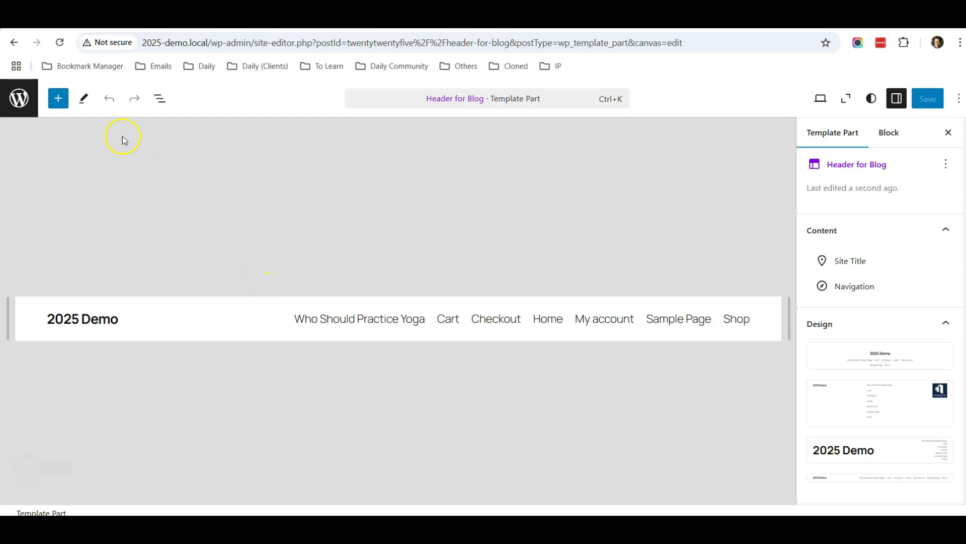
{"action": "left_click", "coordinate": [164, 108]}
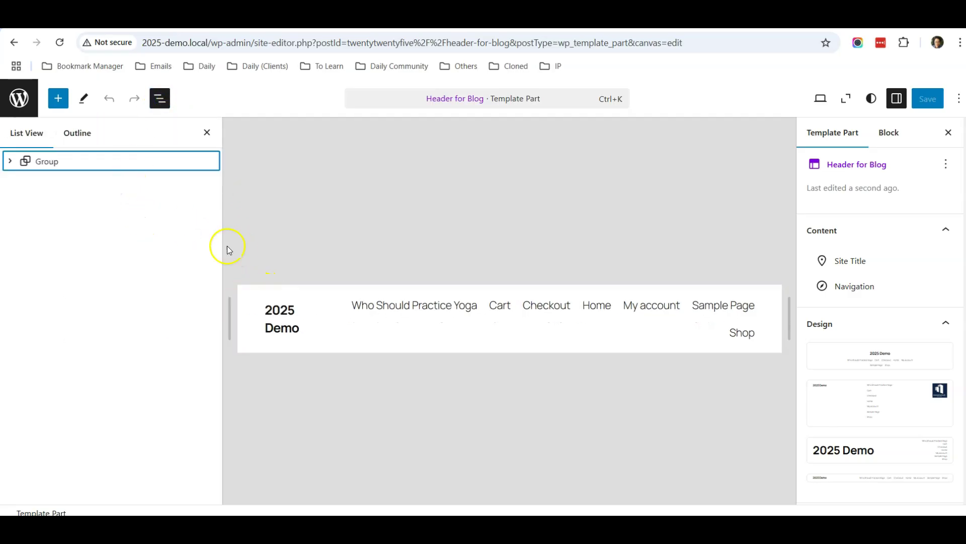
{"action": "left_click", "coordinate": [70, 169]}
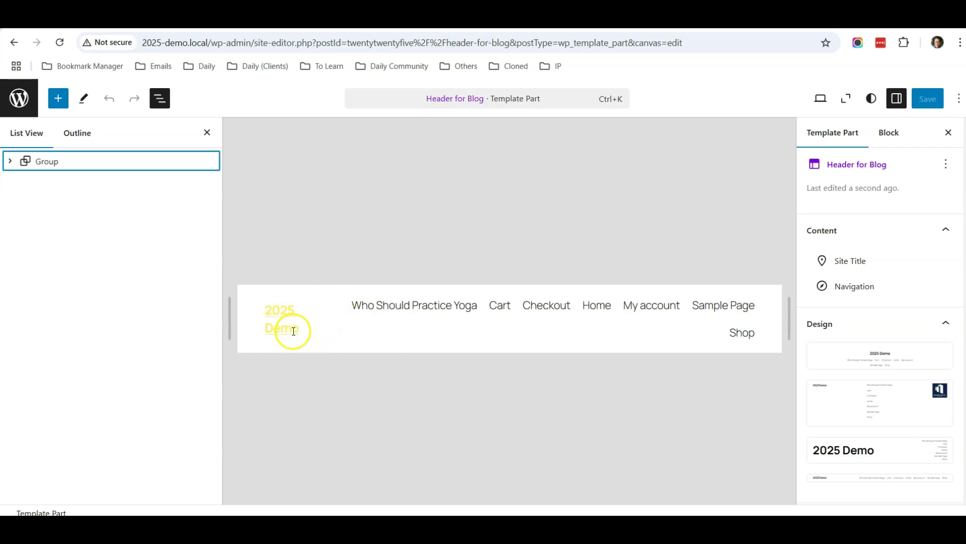
Search the inserter for 'logo' and place a Site Logo block before the 2025 Demo title.
{"action": "left_click", "coordinate": [58, 99]}
{"action": "left_click", "coordinate": [84, 173]}
{"action": "left_click", "coordinate": [83, 173]}
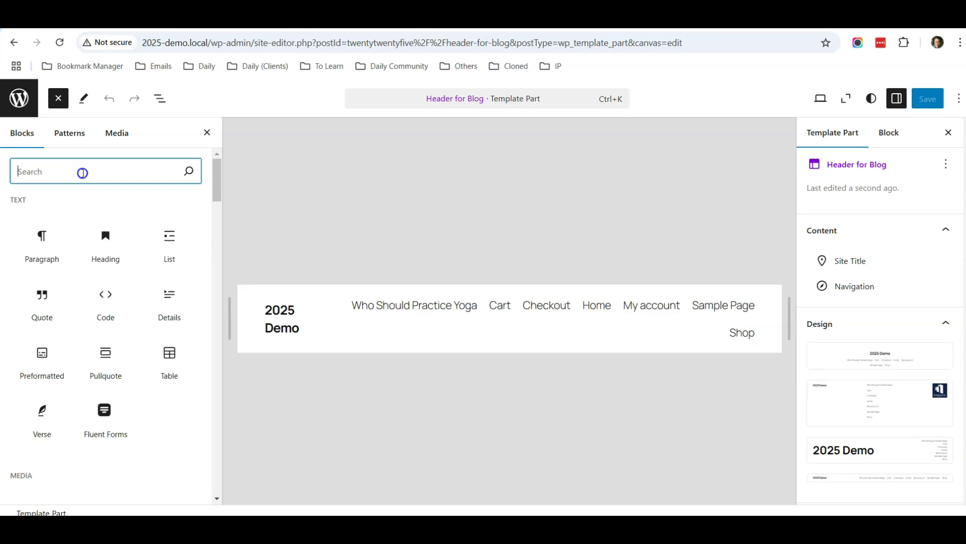
{"action": "type", "text": "logo"}
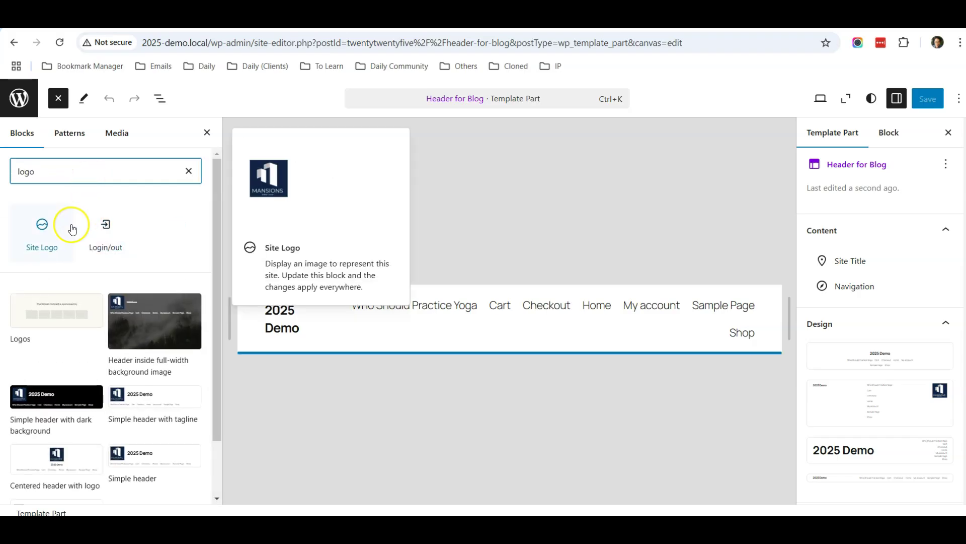
{"action": "left_click_drag", "start_coordinate": [45, 236], "coordinate": [282, 314]}
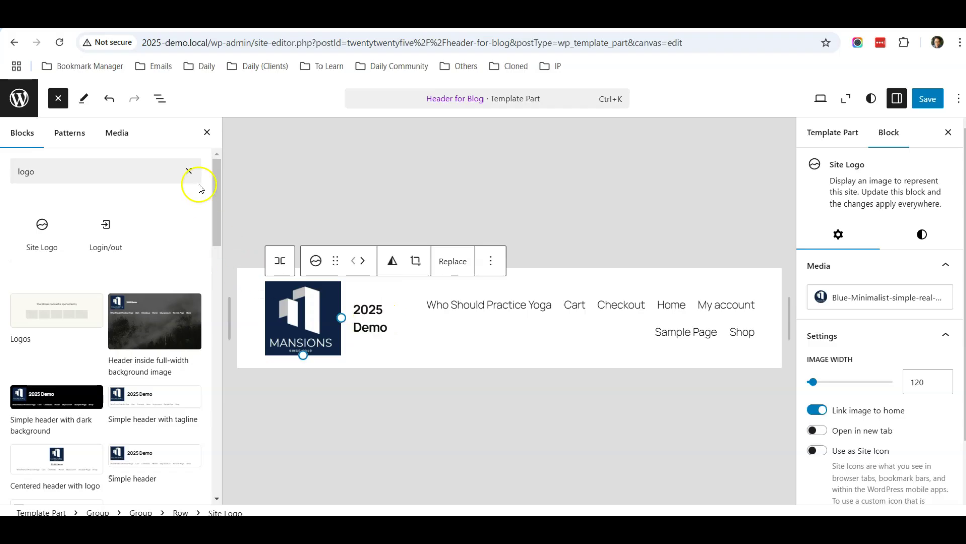
{"action": "left_click", "coordinate": [162, 102]}
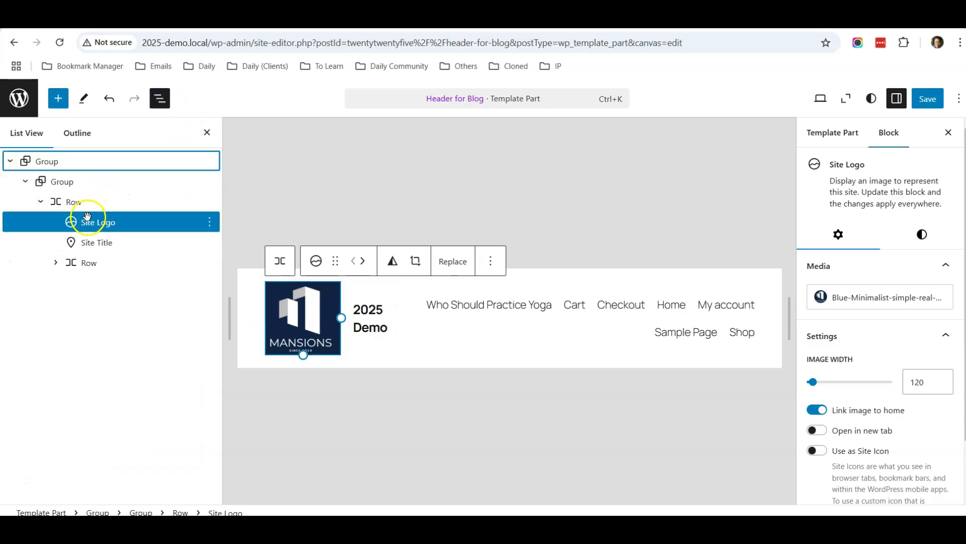
Delete the 2025 Demo Site Title block from the Header for Blog part.
{"action": "left_click", "coordinate": [101, 245]}
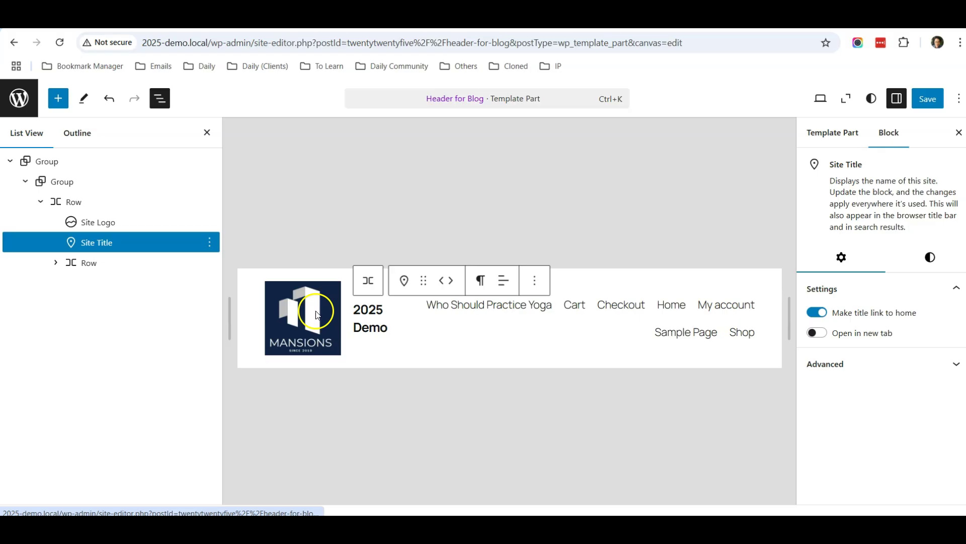
{"action": "left_click", "coordinate": [363, 319]}
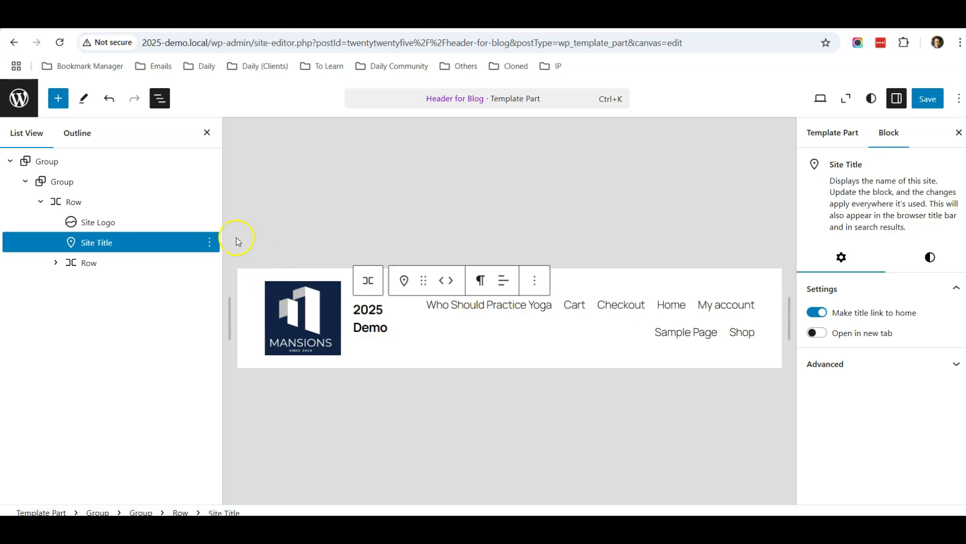
{"action": "left_click", "coordinate": [211, 242]}
{"action": "scroll", "coordinate": [267, 382], "scroll_direction": "down", "scroll_amount": 2}
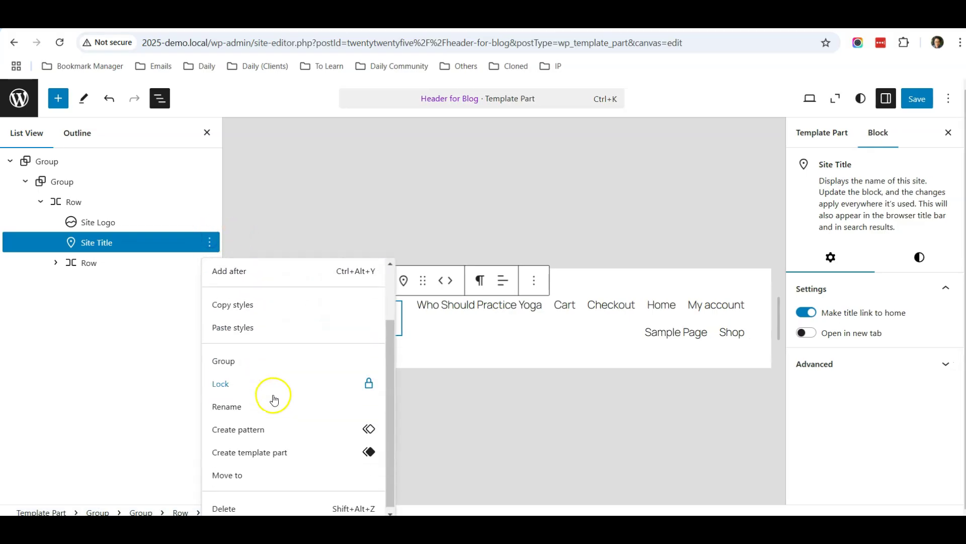
{"action": "left_click", "coordinate": [268, 505]}
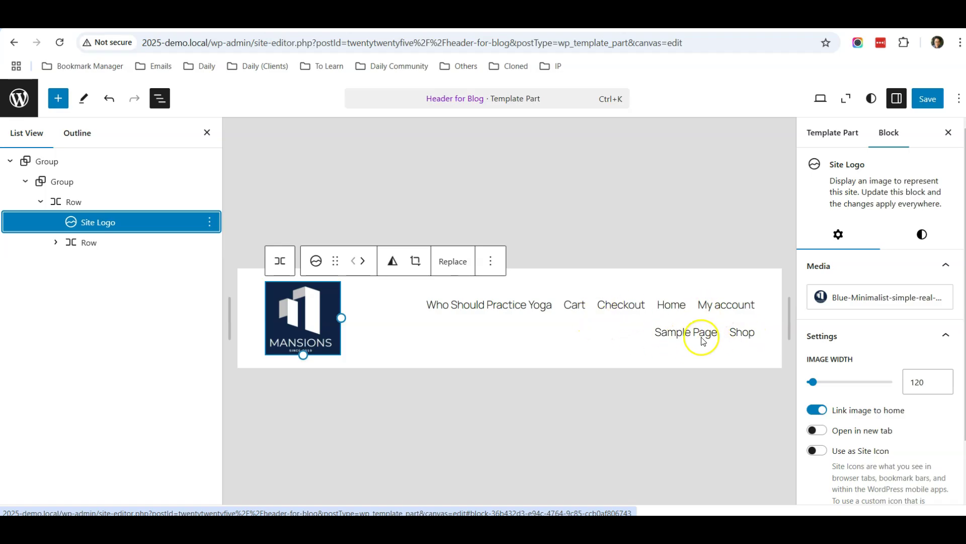
{"action": "left_click", "coordinate": [59, 99]}
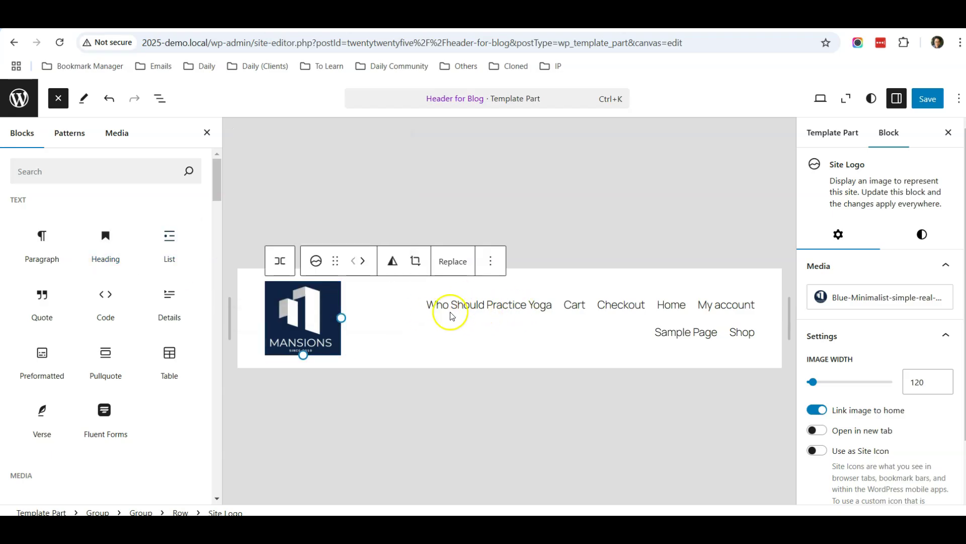
{"action": "scroll", "coordinate": [141, 312], "scroll_direction": "down", "scroll_amount": 10}
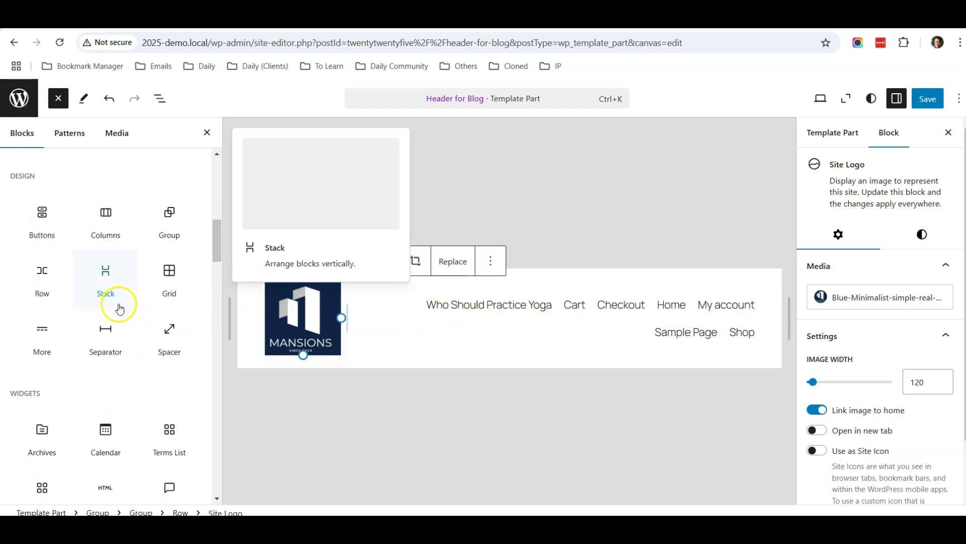
{"action": "scroll", "coordinate": [131, 297], "scroll_direction": "down", "scroll_amount": 2}
{"action": "scroll", "coordinate": [115, 347], "scroll_direction": "up", "scroll_amount": 7}
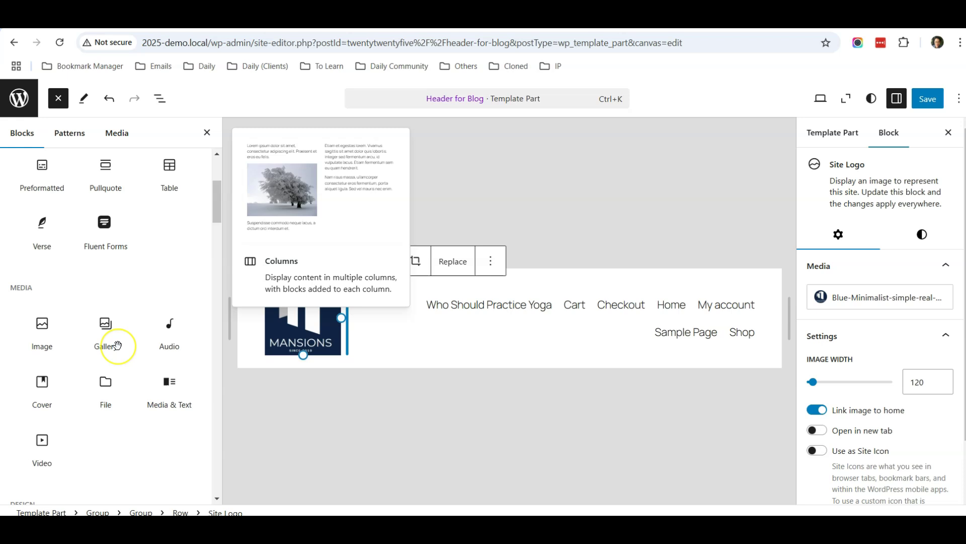
{"action": "scroll", "coordinate": [121, 343], "scroll_direction": "up", "scroll_amount": 4}
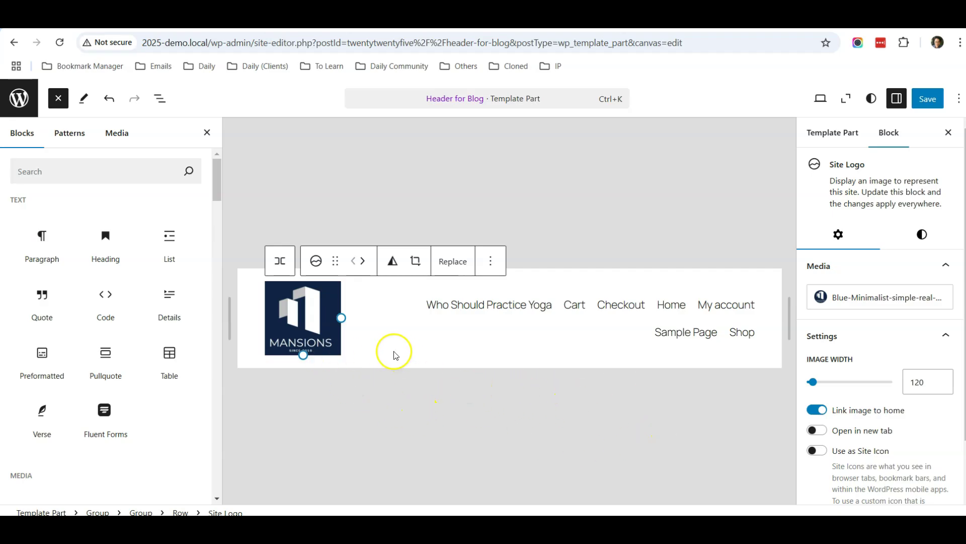
Change the Site Logo image width from 120 to 80 and save the header part.
{"action": "left_click_drag", "start_coordinate": [917, 382], "coordinate": [905, 382]}
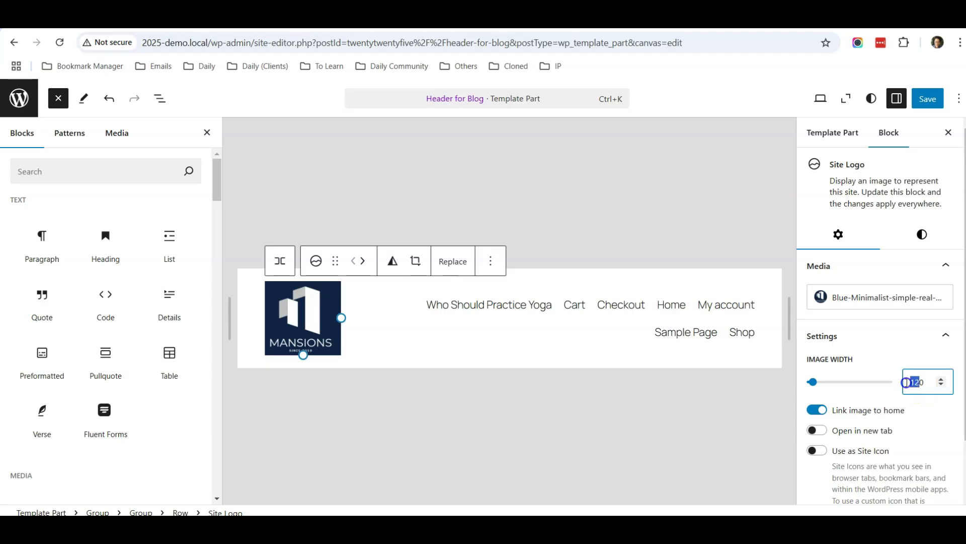
{"action": "type", "text": "60"}
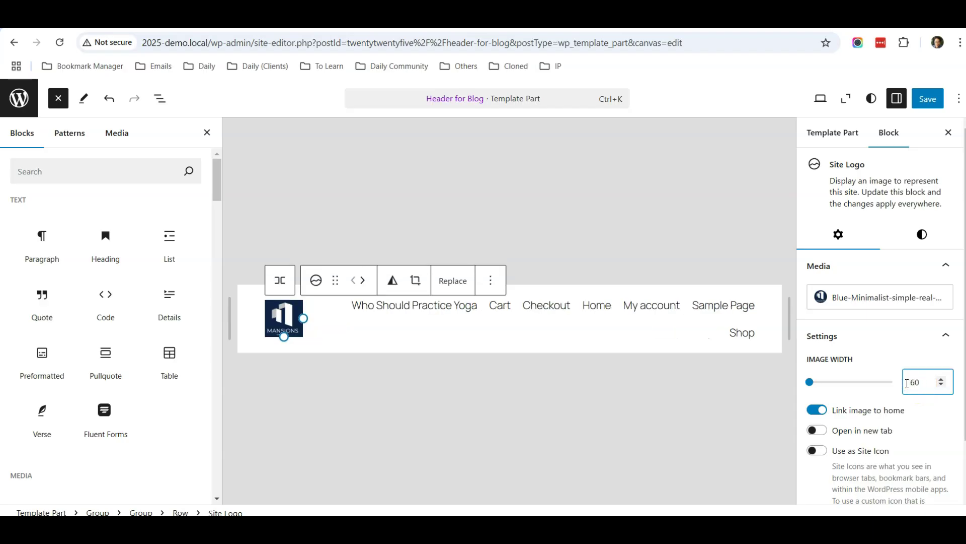
{"action": "key", "text": "BackSpace"}
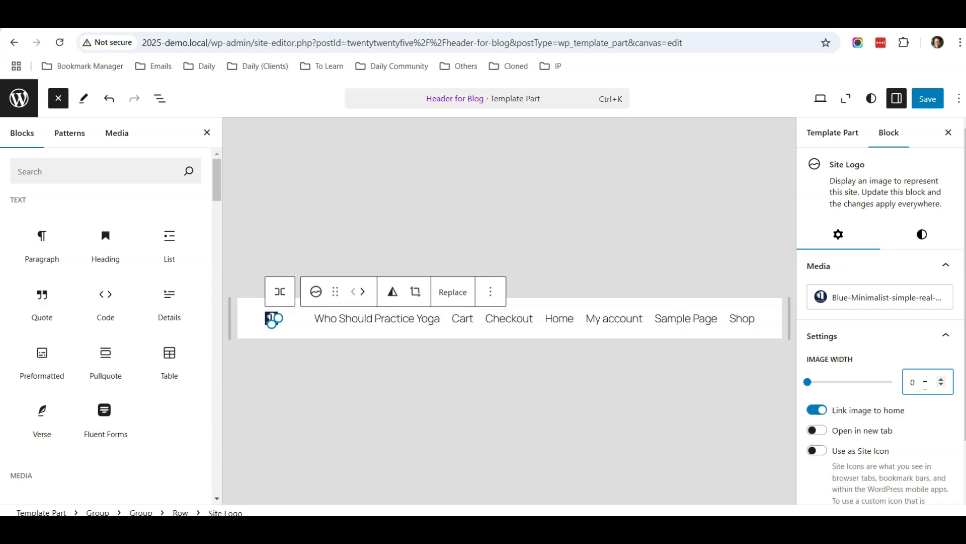
{"action": "type", "text": "8"}
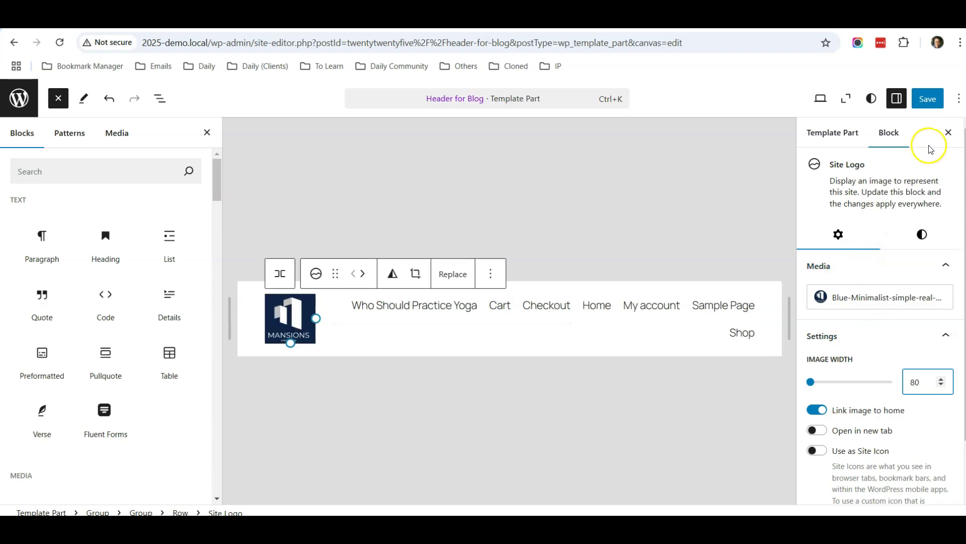
{"action": "left_click", "coordinate": [924, 101]}
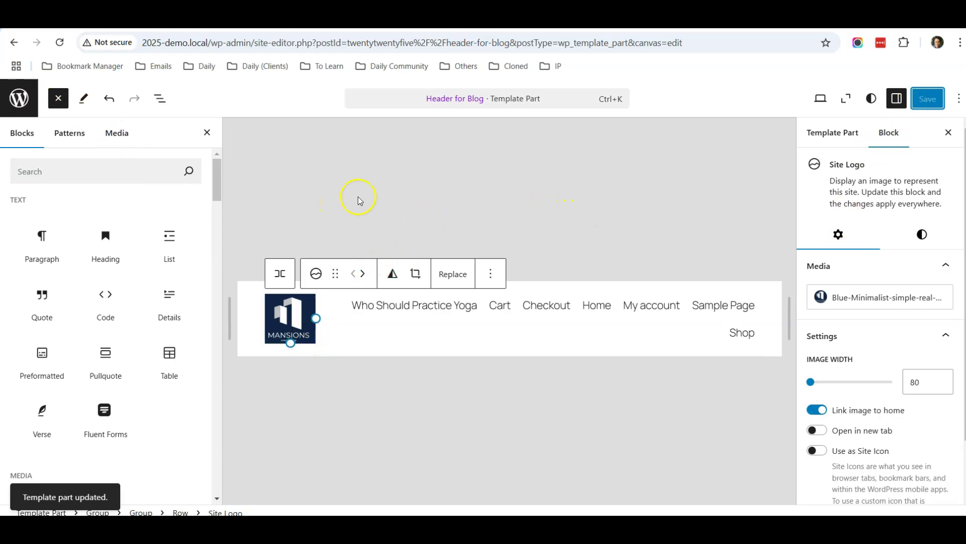
Go from the part editor to the Templates list and open the Single Posts actions menu.
{"action": "left_click", "coordinate": [16, 100]}
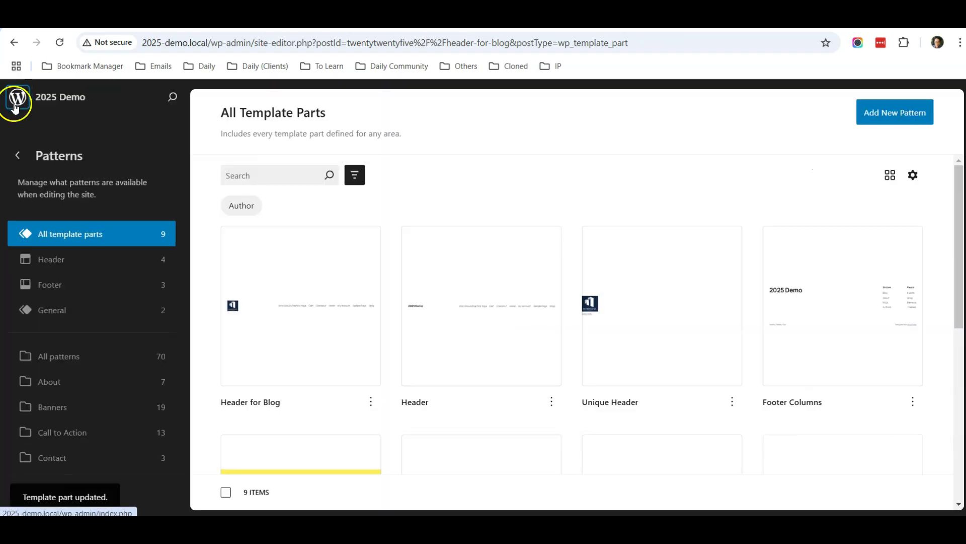
{"action": "left_click", "coordinate": [16, 155]}
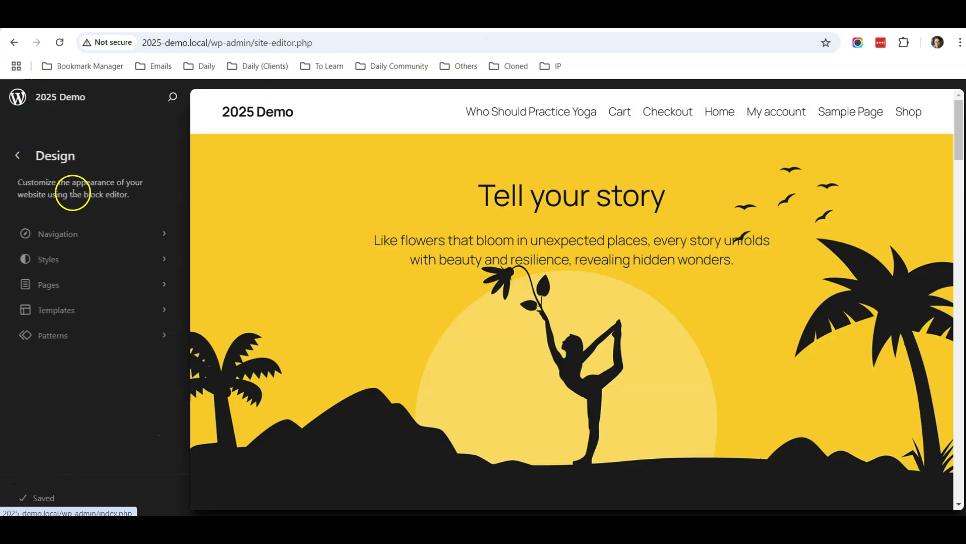
{"action": "left_click", "coordinate": [96, 315]}
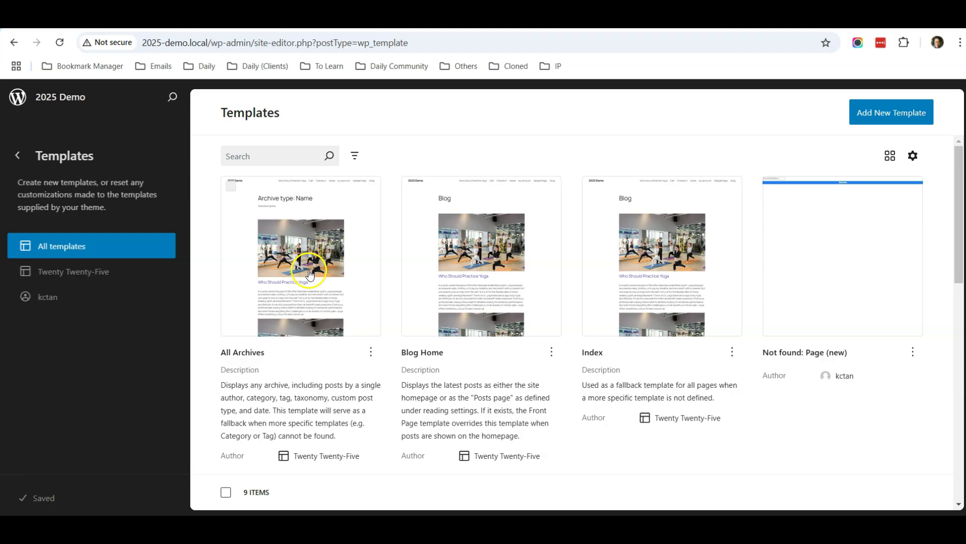
{"action": "scroll", "coordinate": [383, 266], "scroll_direction": "down", "scroll_amount": 3}
{"action": "scroll", "coordinate": [395, 265], "scroll_direction": "down", "scroll_amount": 6}
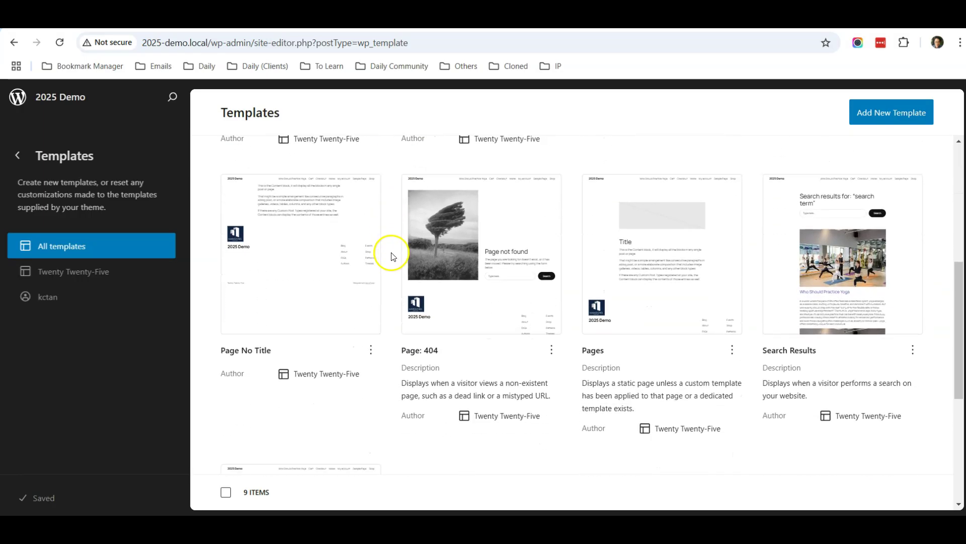
{"action": "scroll", "coordinate": [394, 256], "scroll_direction": "down", "scroll_amount": 3}
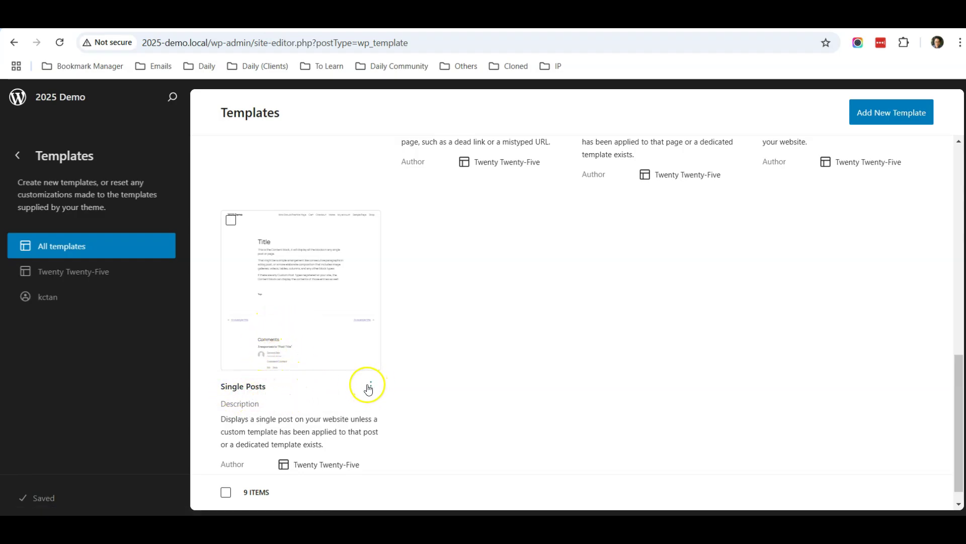
{"action": "left_click", "coordinate": [372, 386]}
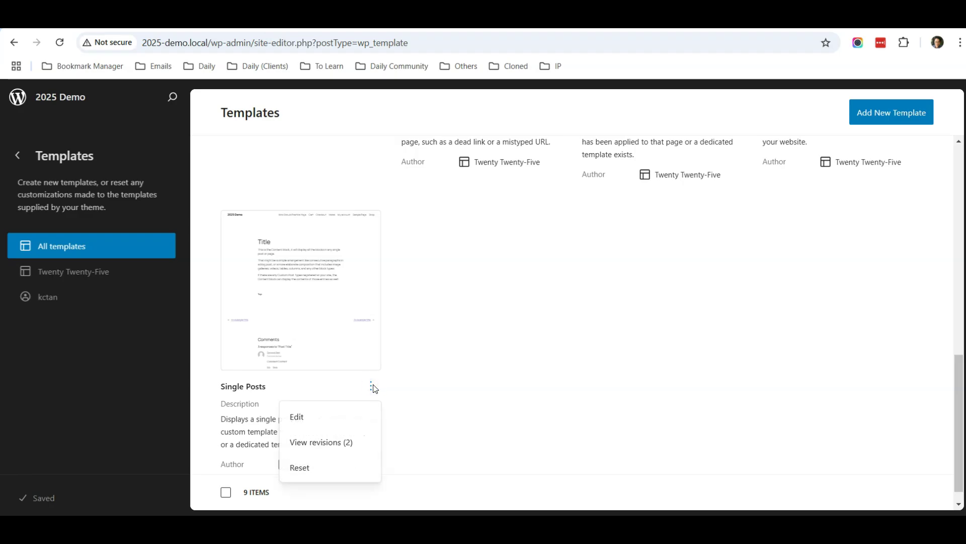
Edit the Single Posts template and show its Header, Group and Footer outline in List View.
{"action": "left_click", "coordinate": [316, 410]}
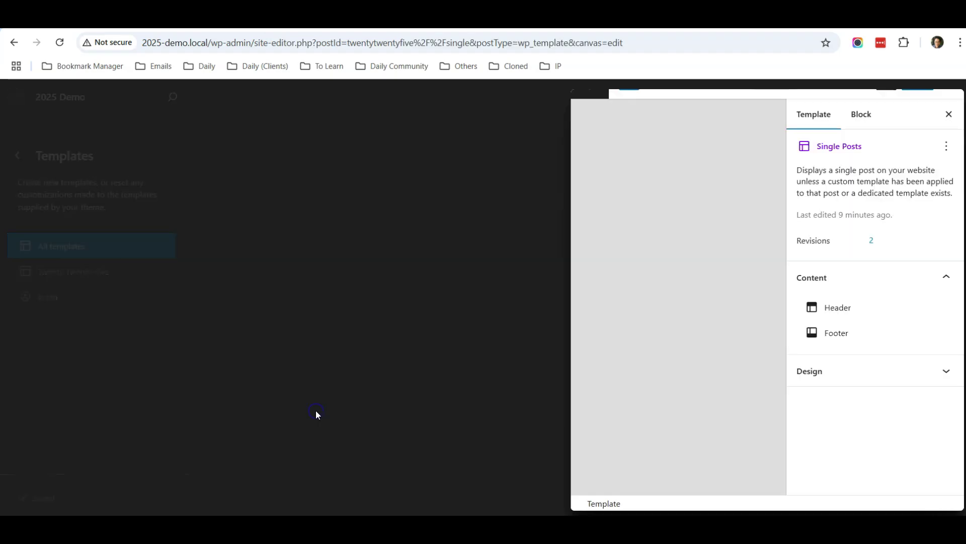
{"action": "scroll", "coordinate": [358, 227], "scroll_direction": "down", "scroll_amount": 4}
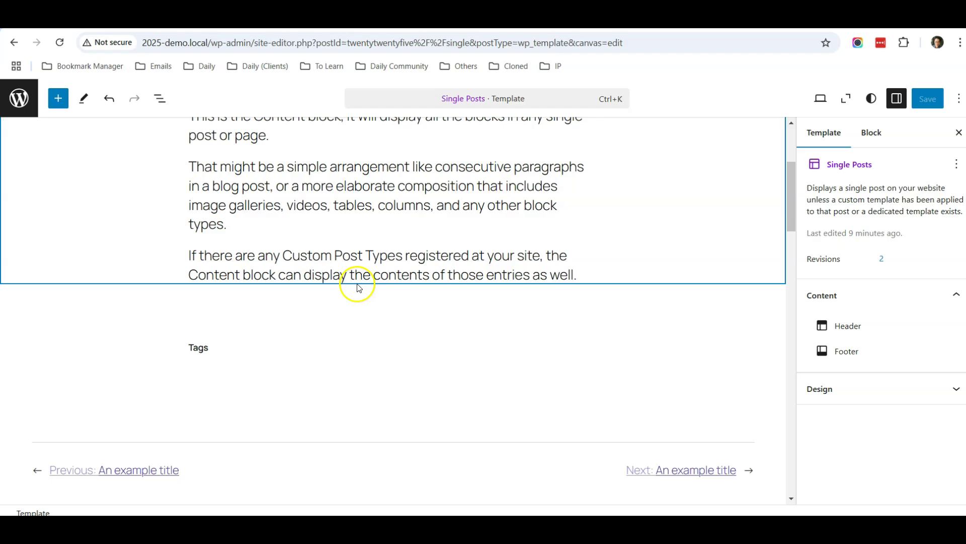
{"action": "scroll", "coordinate": [358, 292], "scroll_direction": "up", "scroll_amount": 4}
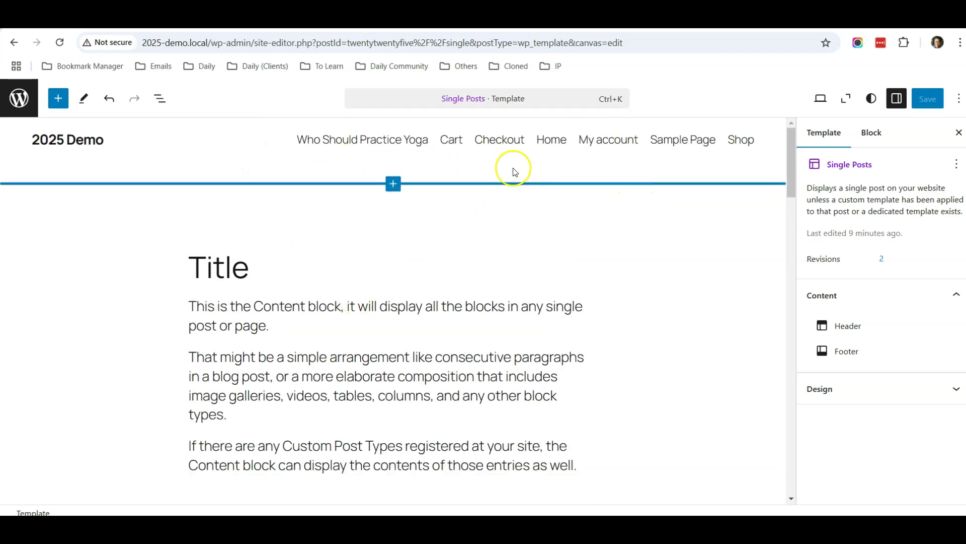
{"action": "left_click", "coordinate": [160, 101]}
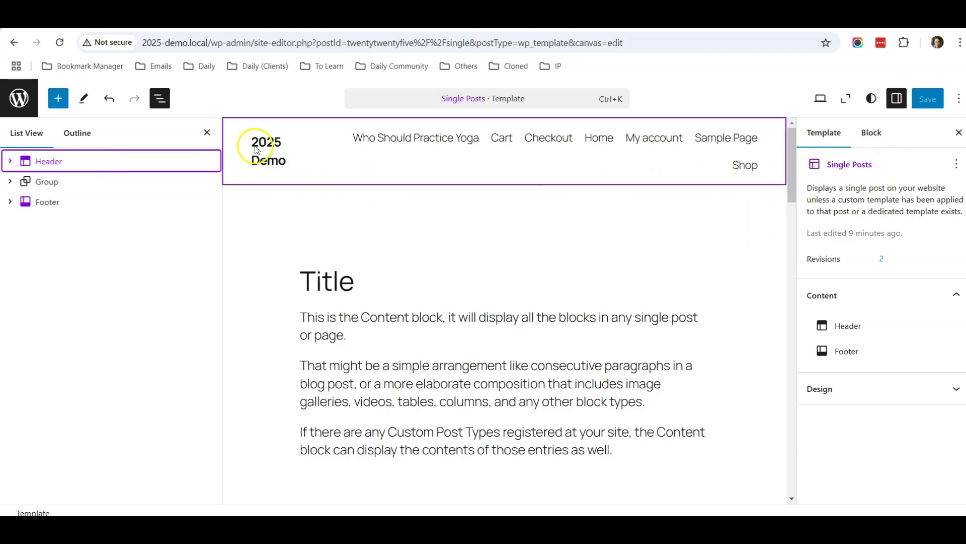
Replace the template's Header block with the Header for Blog part and save.
{"action": "left_click", "coordinate": [210, 162]}
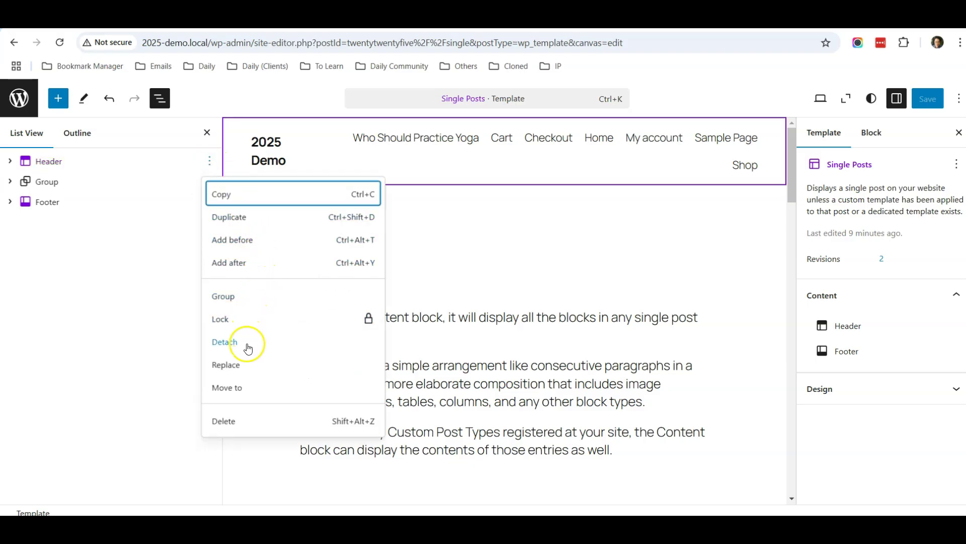
{"action": "left_click", "coordinate": [235, 369]}
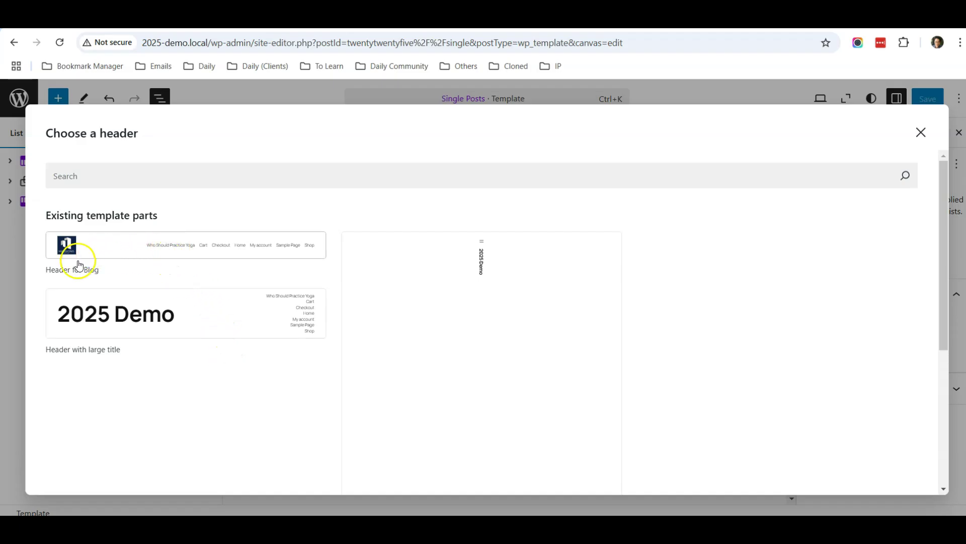
{"action": "left_click", "coordinate": [149, 249]}
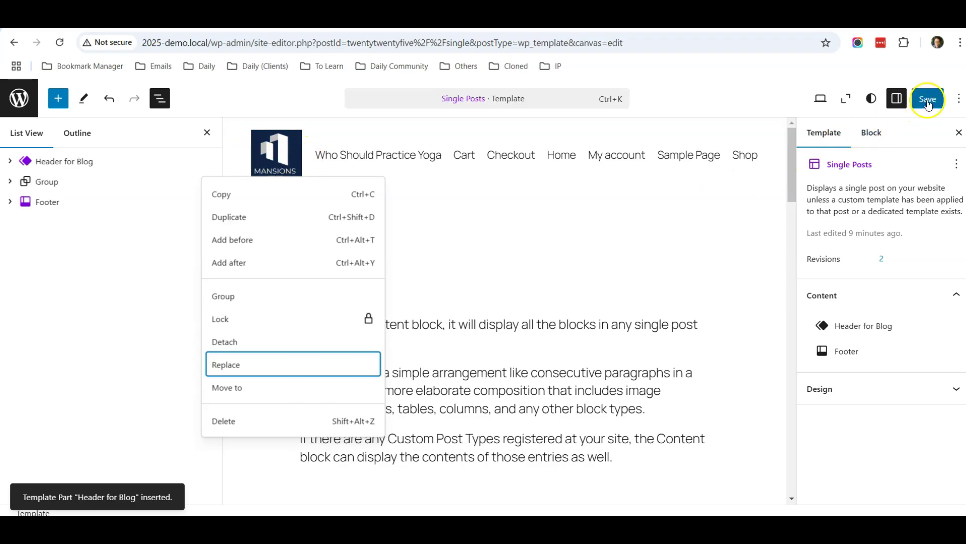
{"action": "left_click", "coordinate": [929, 101]}
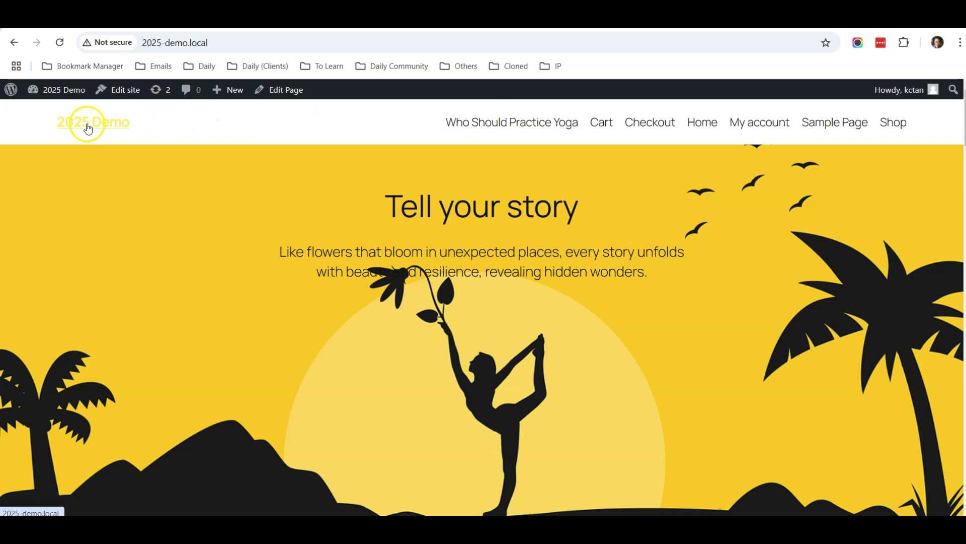
From the home page, open the Who Should Practice Yoga post.
{"action": "left_click", "coordinate": [88, 129]}
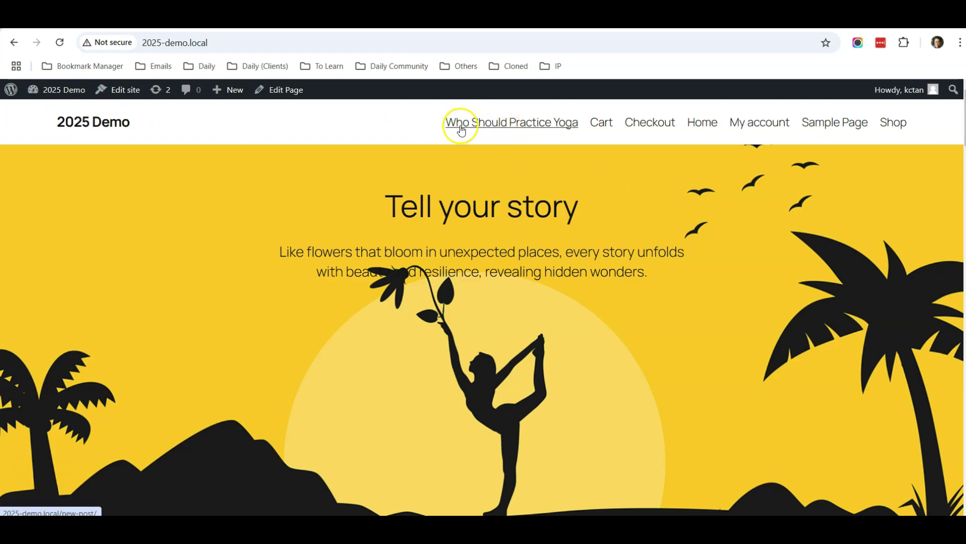
{"action": "left_click", "coordinate": [481, 128]}
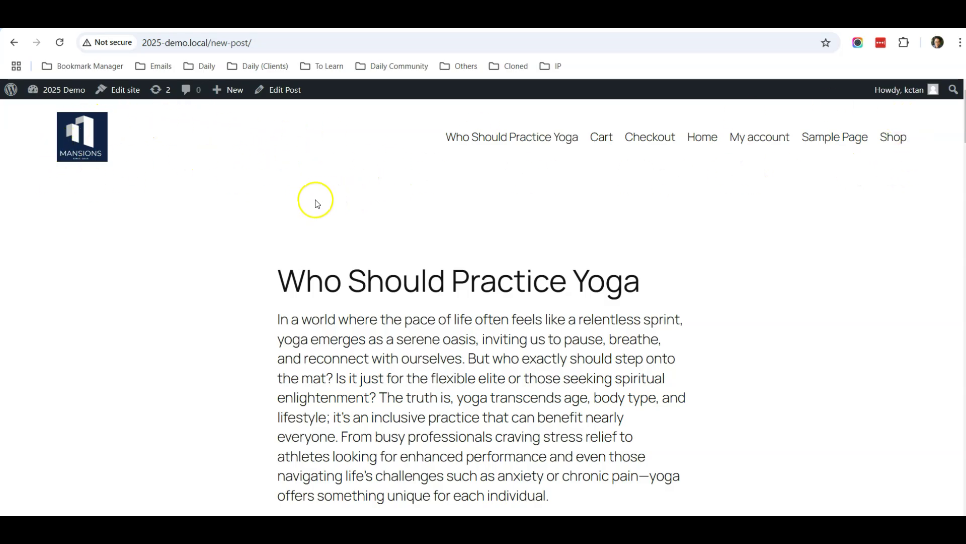
{"action": "scroll", "coordinate": [247, 221], "scroll_direction": "down", "scroll_amount": 3}
{"action": "scroll", "coordinate": [244, 224], "scroll_direction": "up", "scroll_amount": 3}
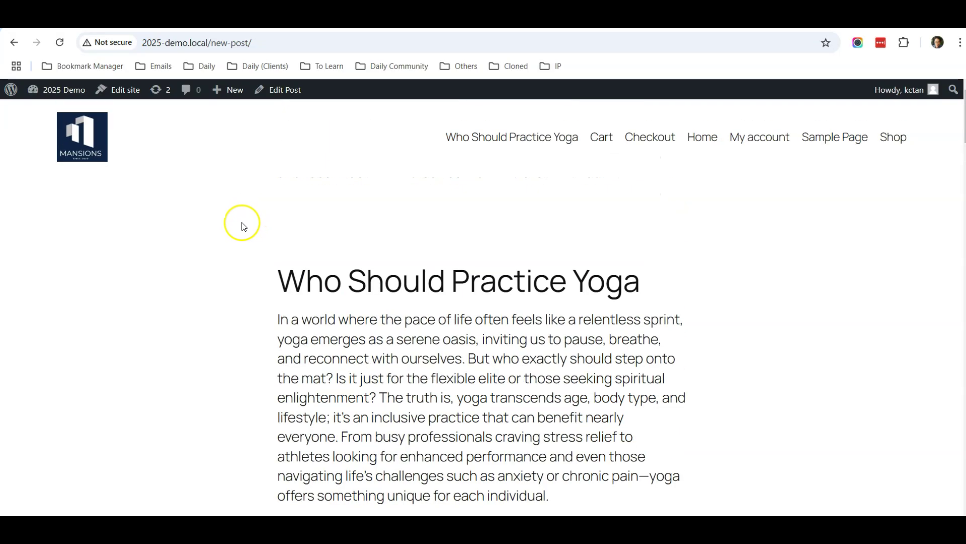